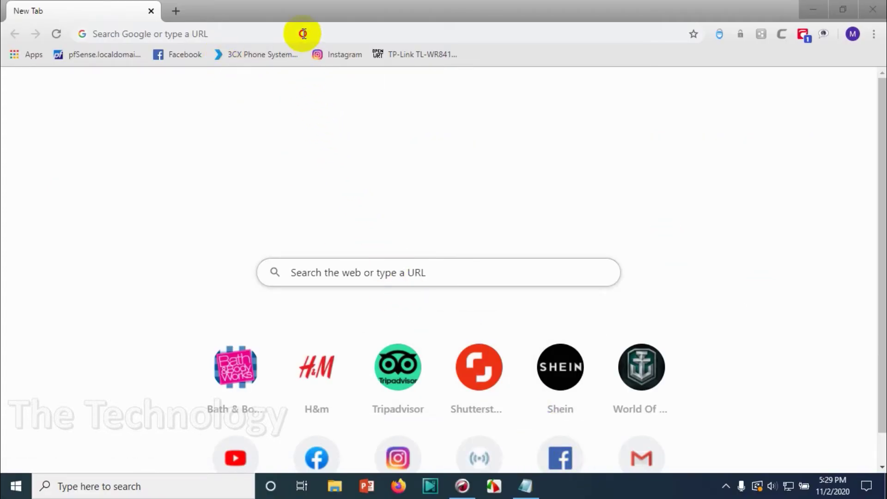
# - Enter 192.168.0.1 in Chrome's address bar to load the router login page
pyautogui.click(301, 32)
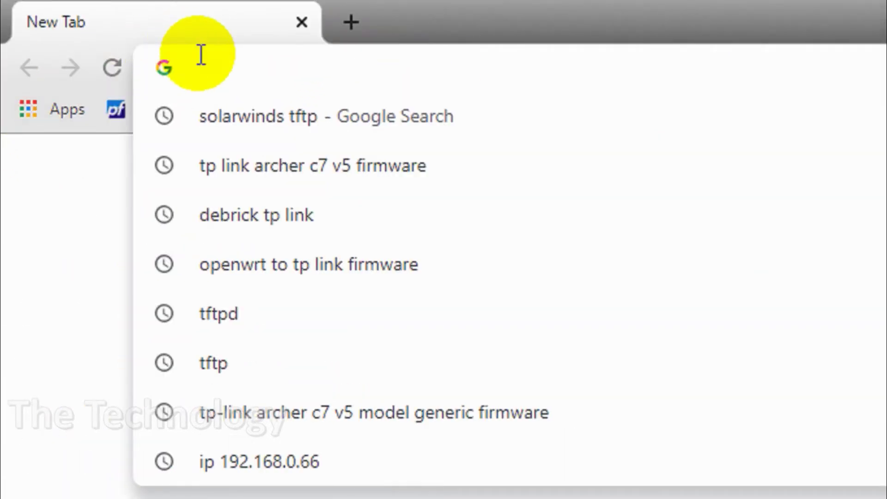
pyautogui.write('192')
pyautogui.press('Right')
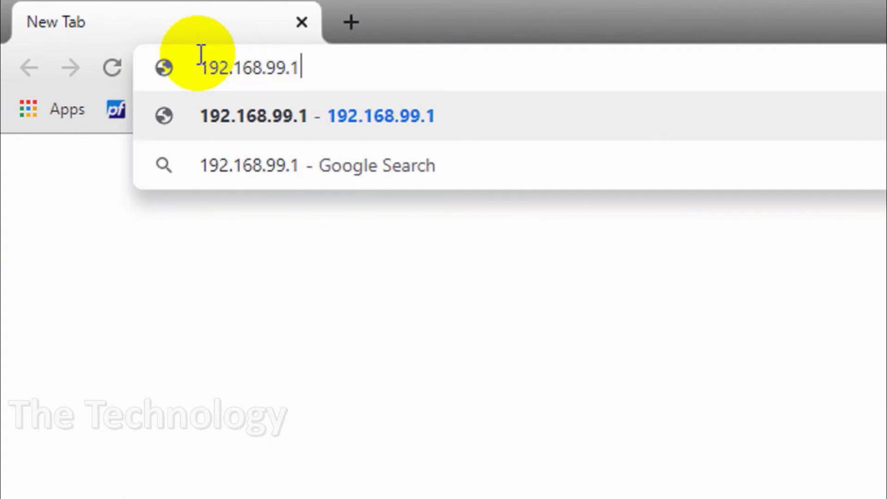
pyautogui.press('BackSpace')
pyautogui.press('BackSpace')
pyautogui.press('BackSpace')
pyautogui.press('BackSpace')
pyautogui.write('0.1')
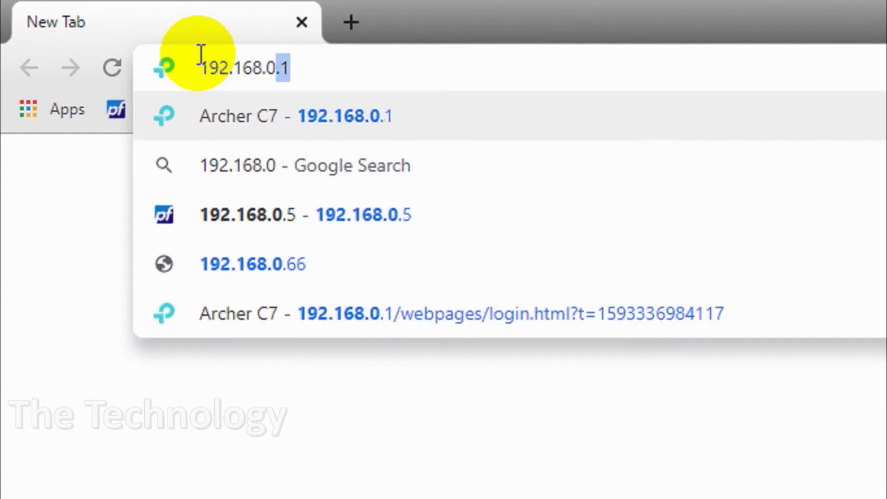
pyautogui.press('Return')
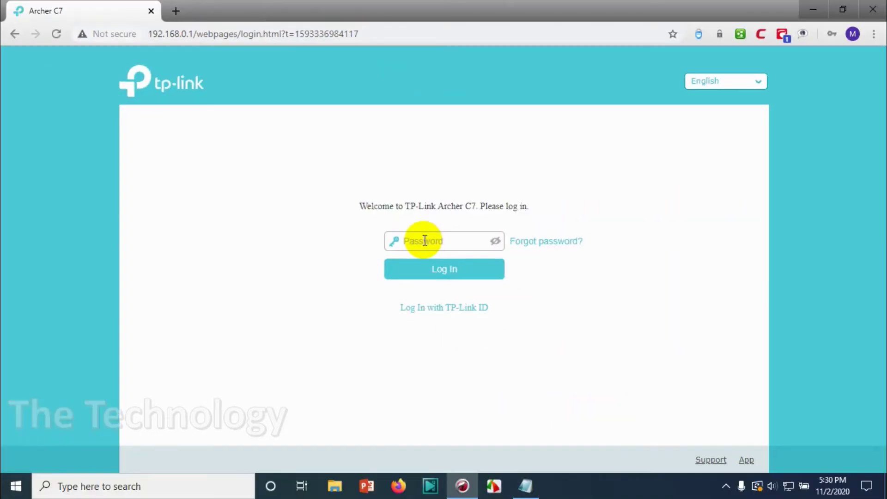
# - Sign in to the Archer C7 with the admin password
pyautogui.click(435, 244)
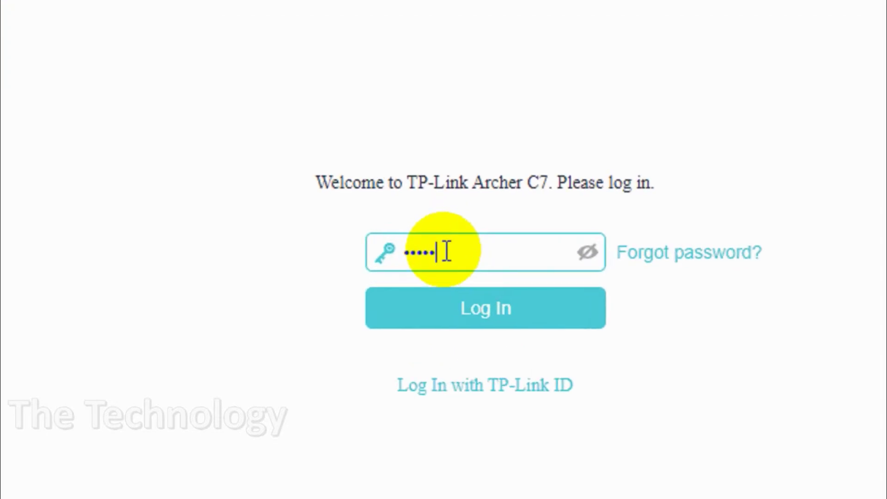
pyautogui.press('Return')
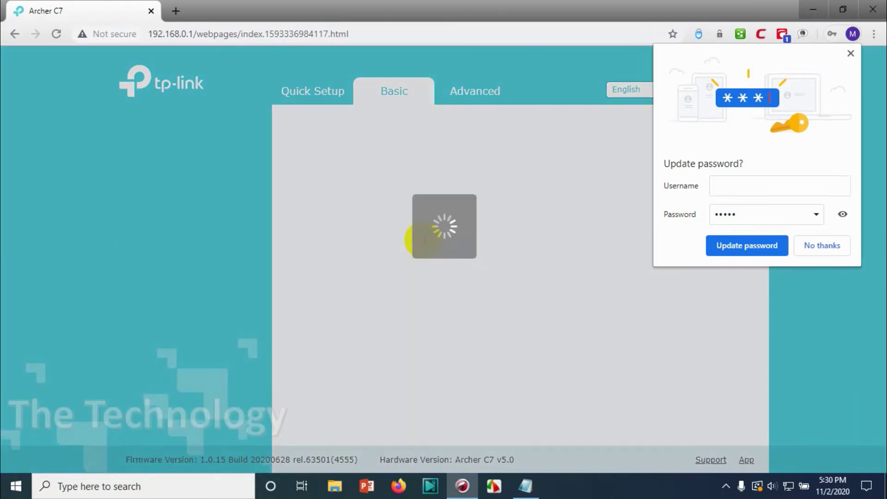
# - Decline the password-save prompt, launch Quick Setup, and pick time zone (GMT+04:00) Abu Dhabi, Muscat, Kazan, Volgograd
pyautogui.click(833, 245)
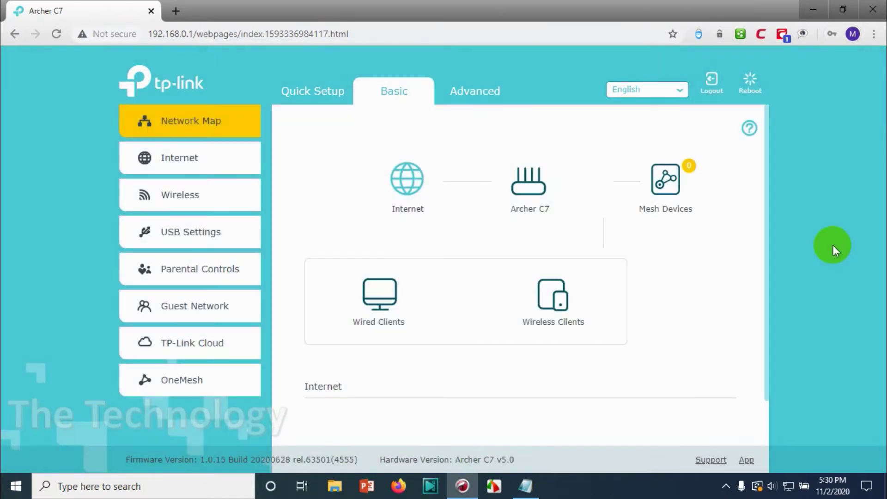
pyautogui.click(309, 95)
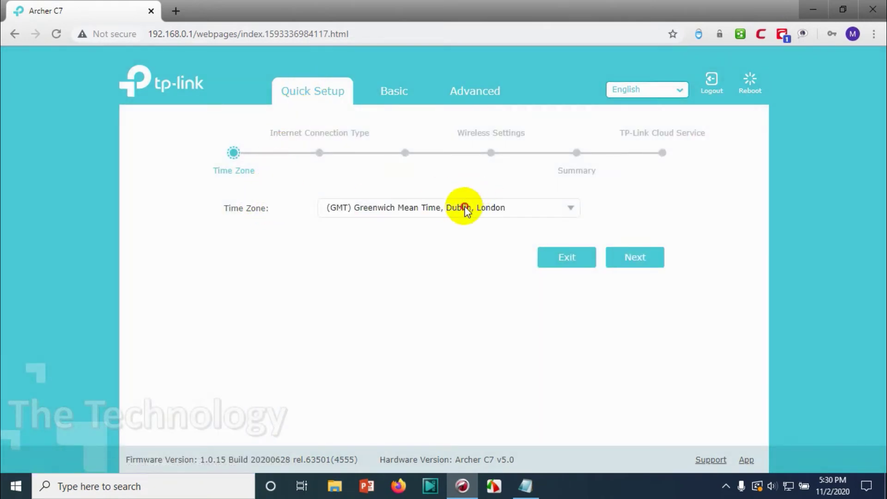
pyautogui.click(465, 207)
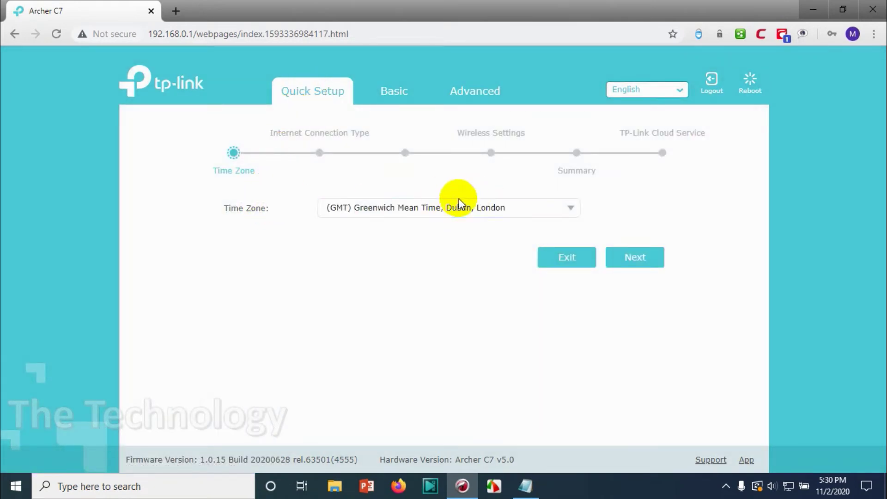
pyautogui.click(570, 209)
pyautogui.scroll(-8, 462, 289)
pyautogui.scroll(-3, 462, 289)
pyautogui.scroll(4, 406, 283)
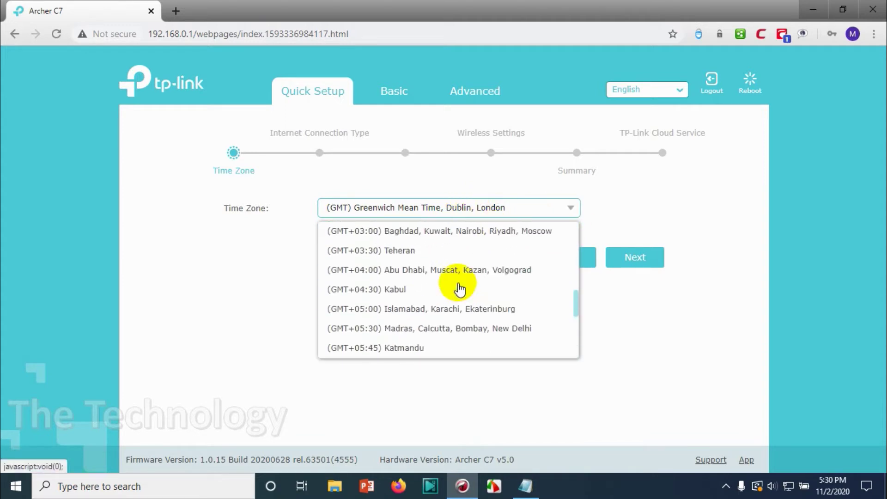
pyautogui.click(369, 272)
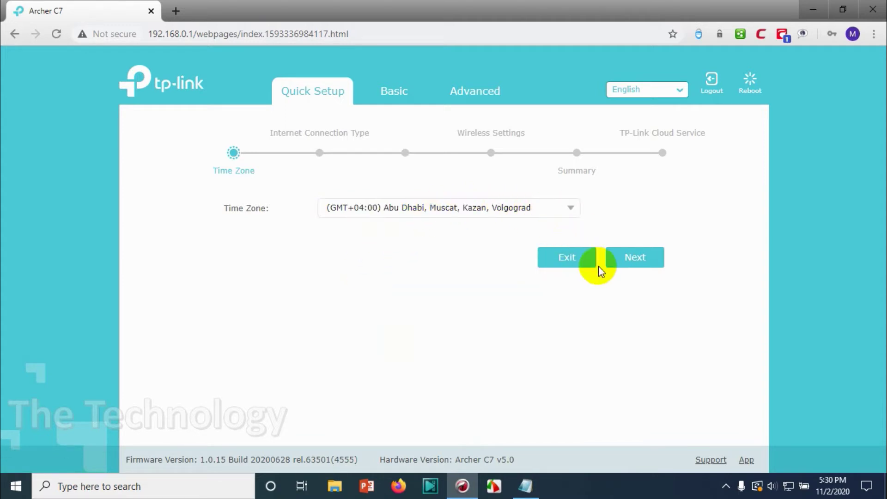
# - Choose PPPoE as the internet connection type after trying Auto Detect
pyautogui.click(647, 260)
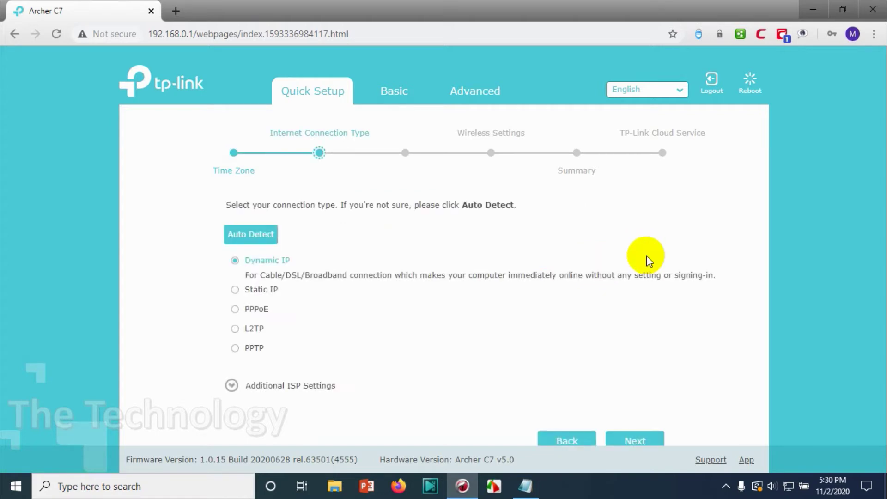
pyautogui.scroll(-1, 326, 243)
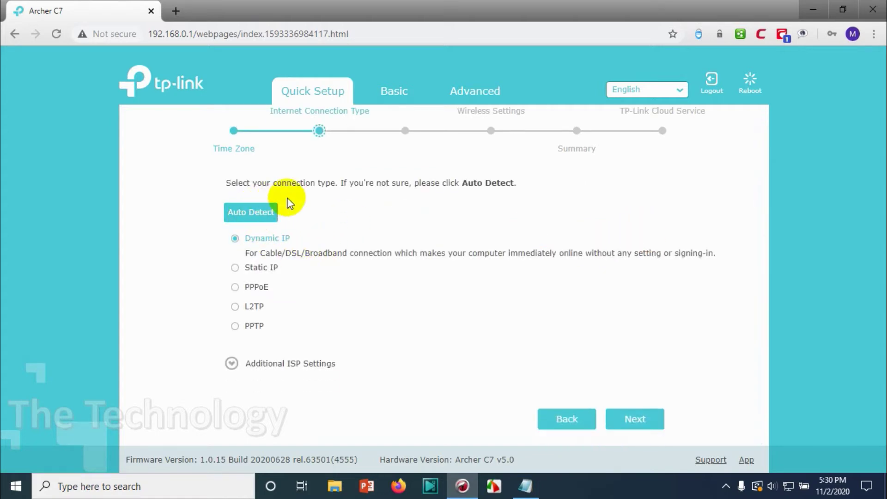
pyautogui.click(263, 212)
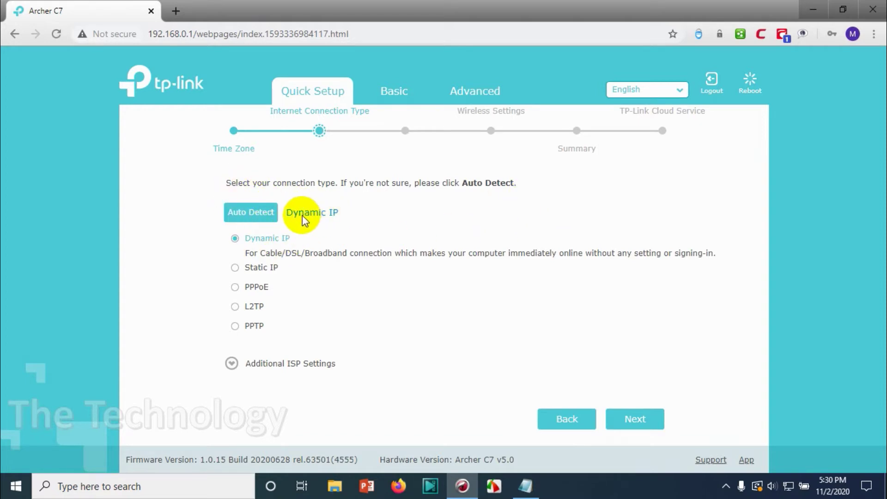
pyautogui.click(236, 288)
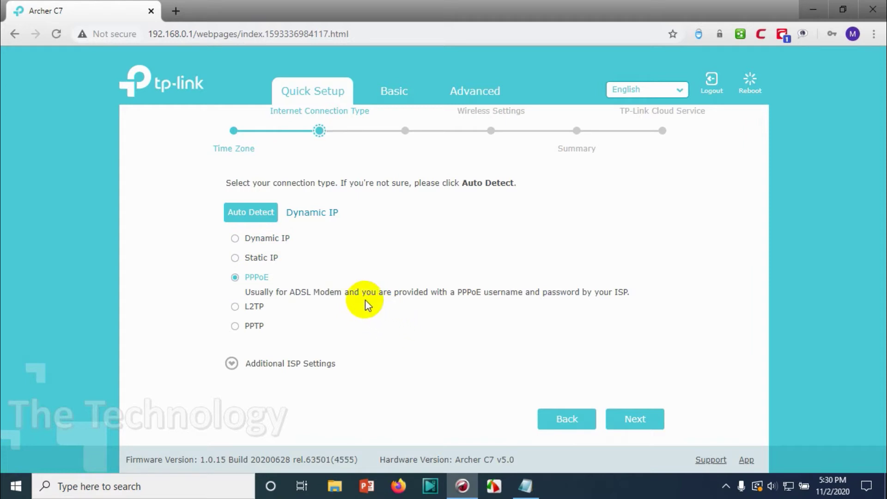
# - Browse the Additional ISP Settings profiles, then hide them and continue to the PPPoE credentials
pyautogui.click(319, 363)
pyautogui.scroll(-2, 416, 324)
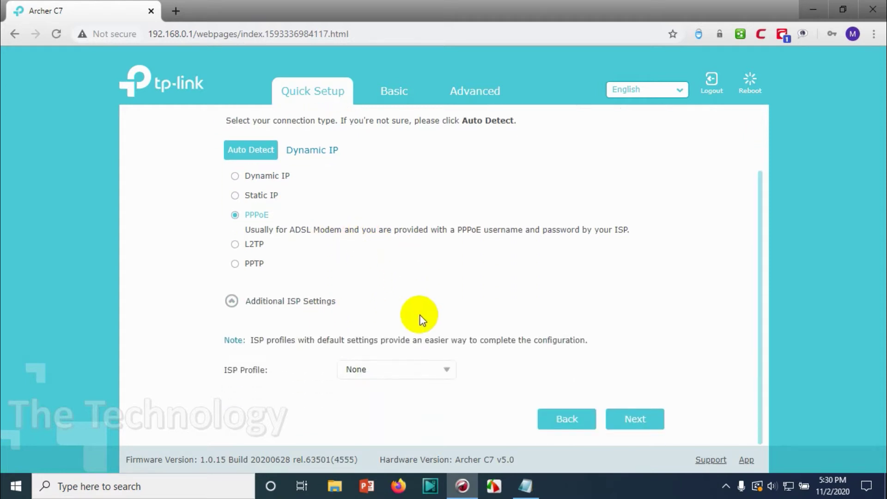
pyautogui.click(398, 370)
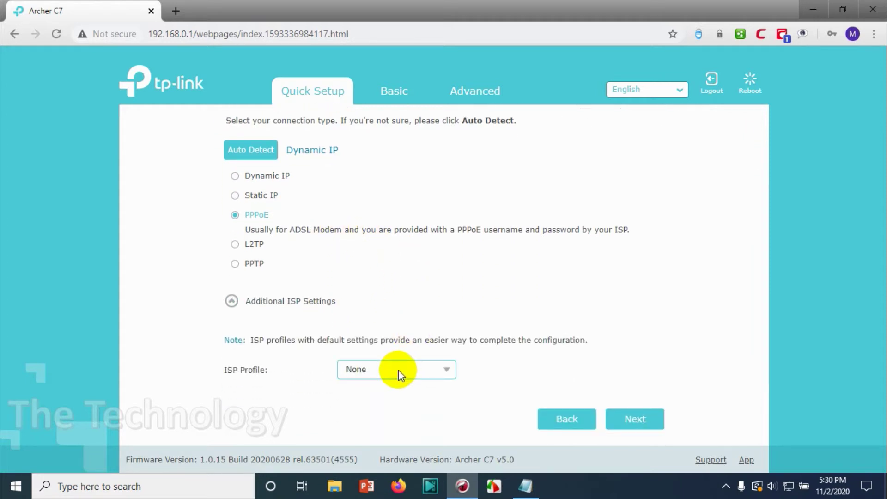
pyautogui.click(447, 371)
pyautogui.scroll(-3, 434, 406)
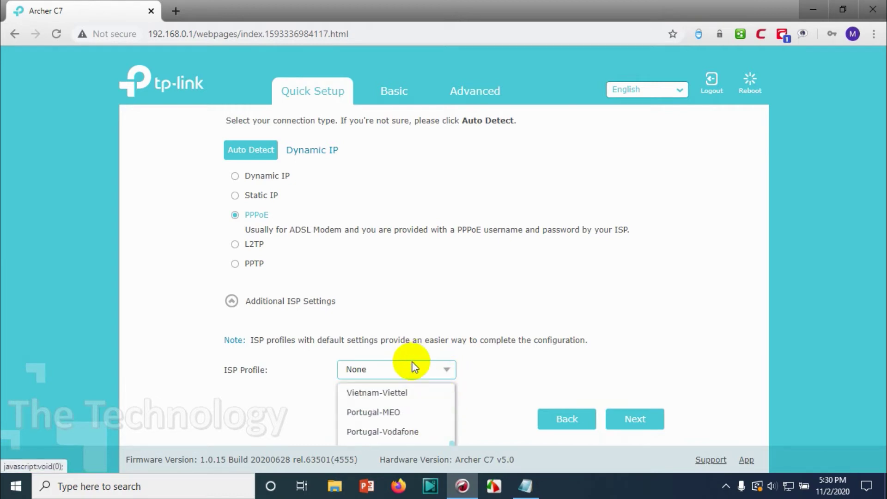
pyautogui.click(287, 303)
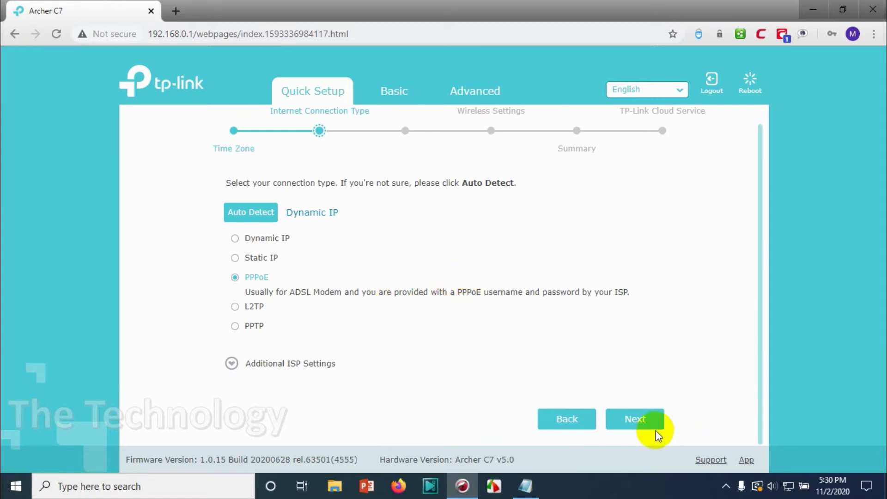
pyautogui.click(644, 421)
# - Leave the PPPoE username and password empty and go back to the connection types
pyautogui.click(382, 237)
pyautogui.click(405, 255)
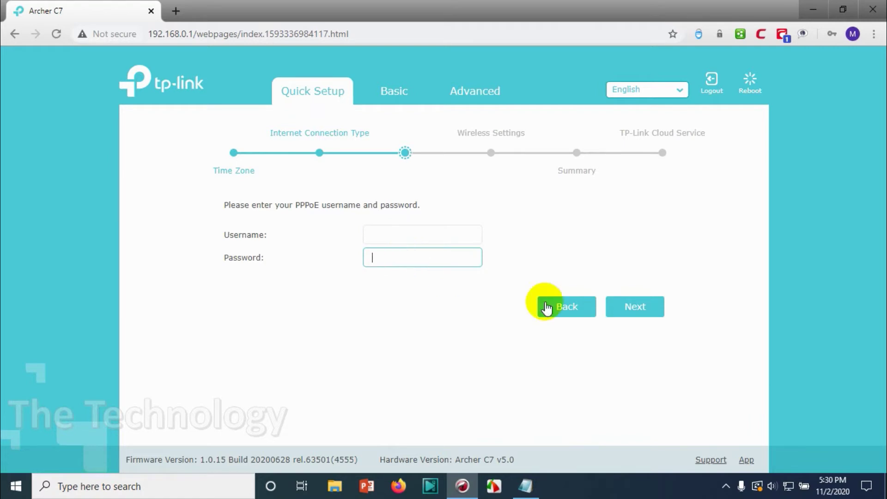
pyautogui.click(585, 309)
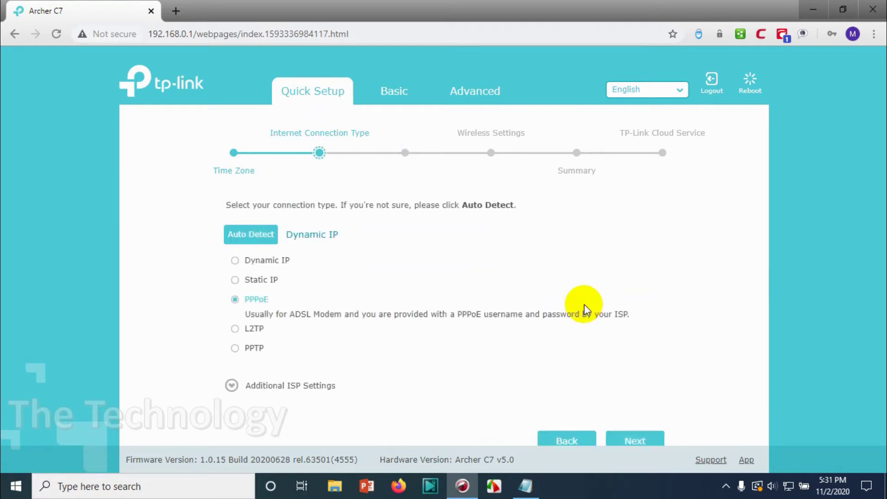
# - Try PPTP, L2TP and Dynamic IP, then settle on Static IP and advance
pyautogui.click(261, 350)
pyautogui.click(257, 320)
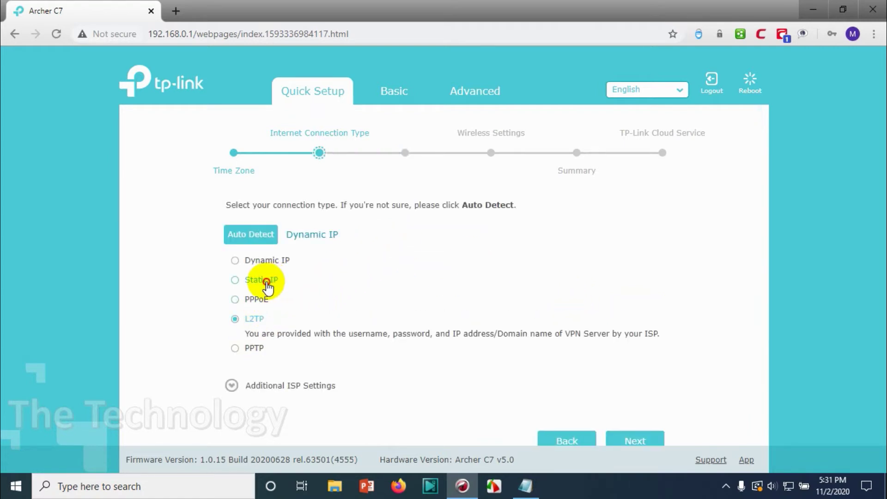
pyautogui.click(267, 286)
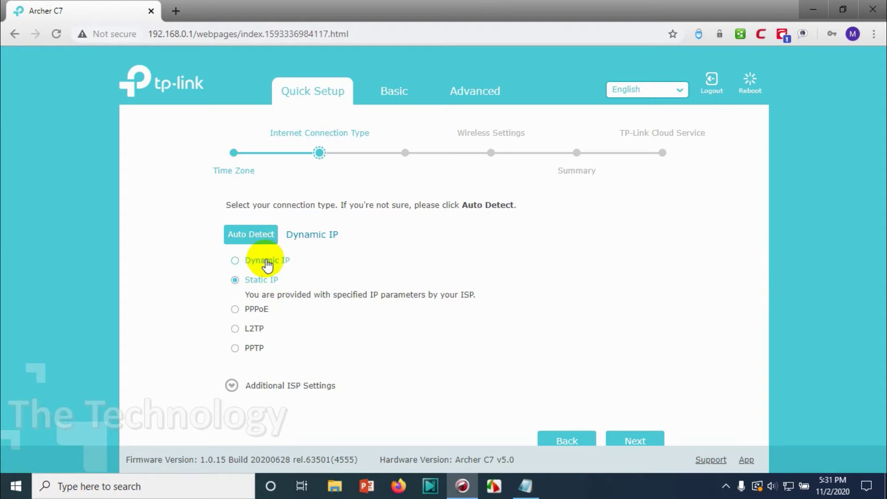
pyautogui.click(264, 261)
pyautogui.scroll(-1, 615, 405)
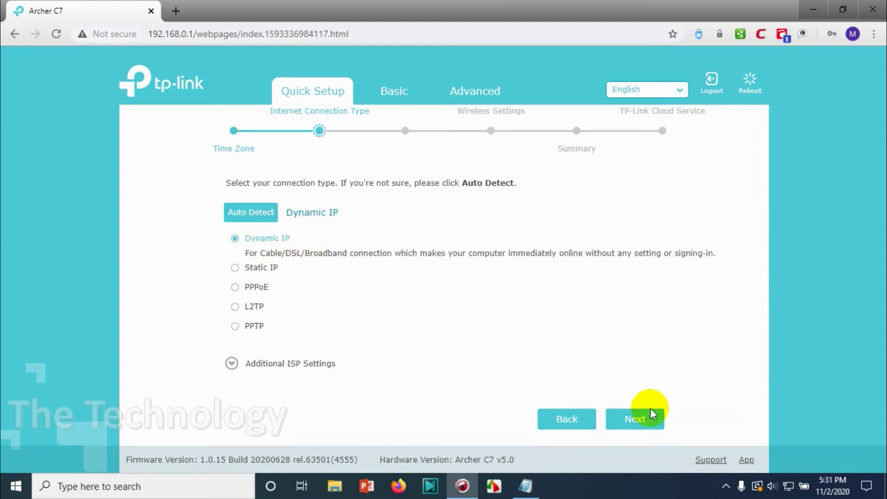
pyautogui.click(267, 276)
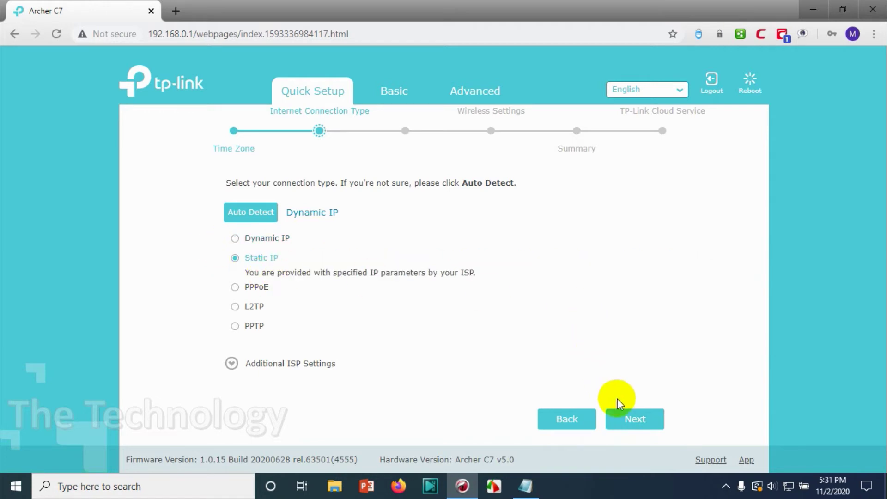
pyautogui.click(626, 416)
# - Start filling the IP address field, partly entered as 172.16.0
pyautogui.click(422, 230)
pyautogui.click(356, 217)
pyautogui.click(367, 227)
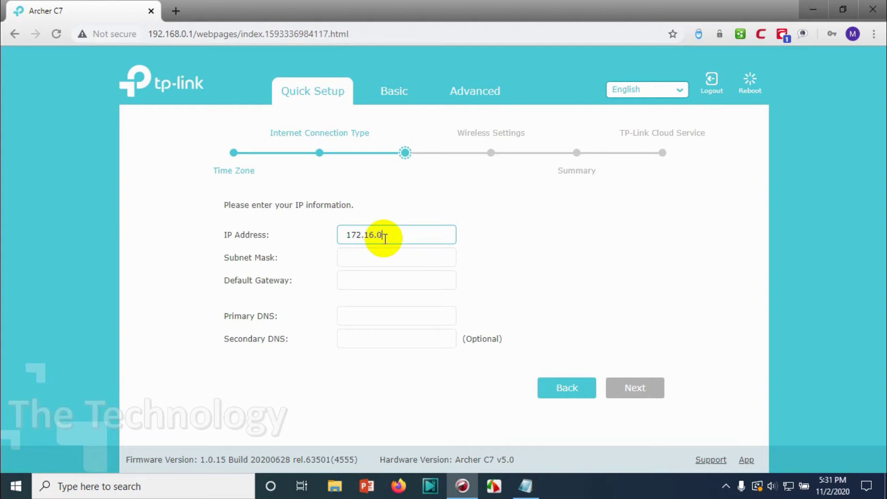
# - Switch to Dynamic IP and reach the MAC Clone step with Do NOT Clone MAC Address kept
pyautogui.click(561, 387)
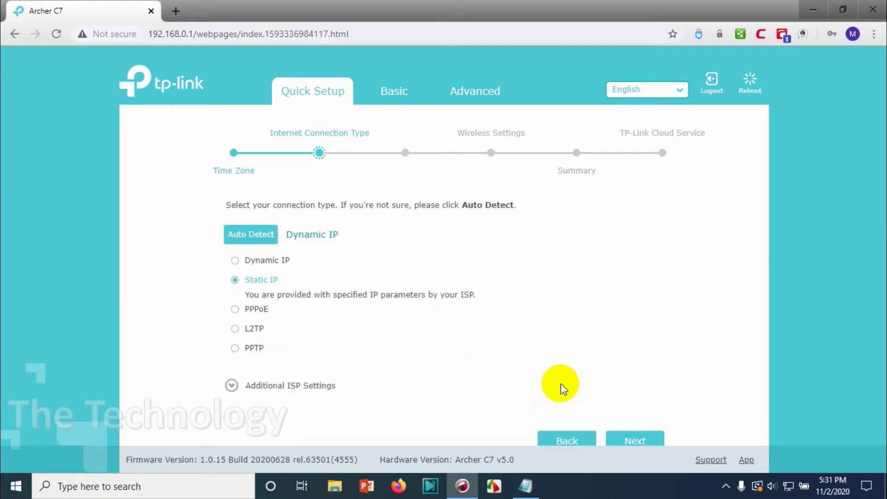
pyautogui.click(253, 261)
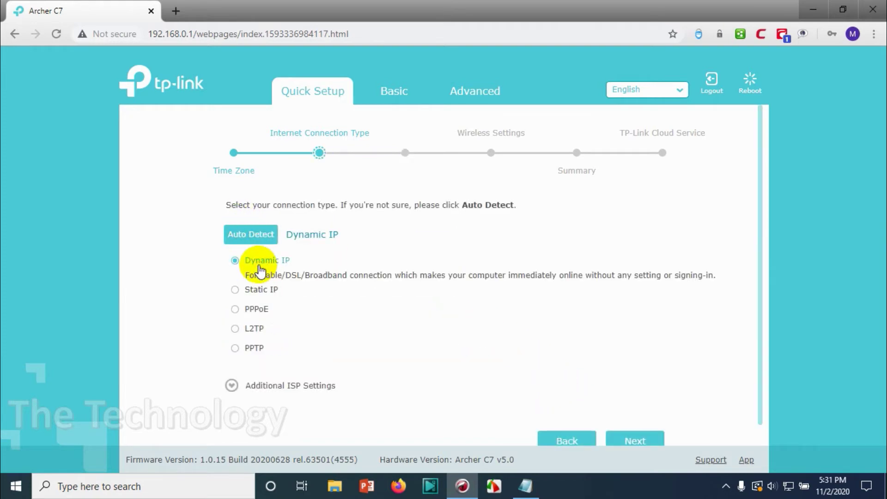
pyautogui.click(643, 435)
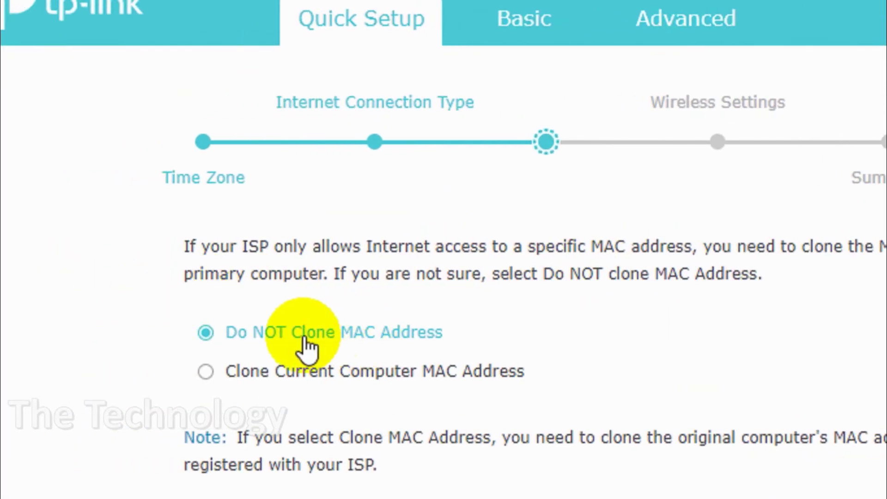
pyautogui.click(850, 492)
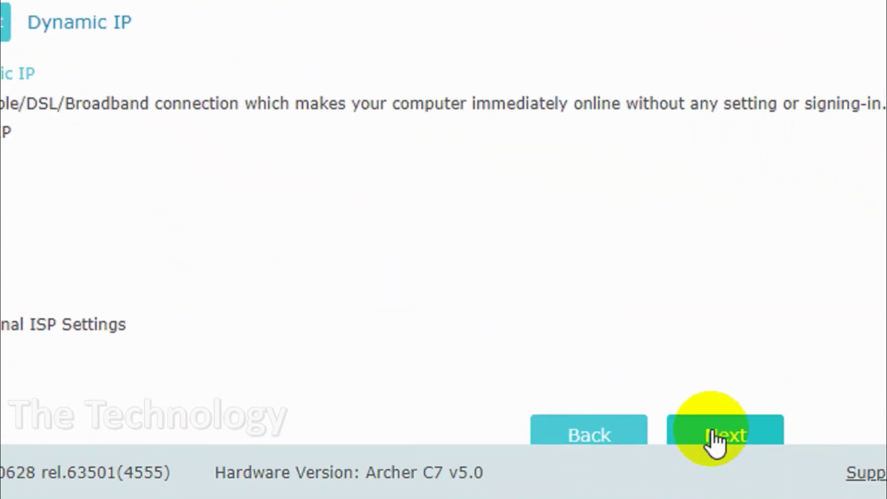
pyautogui.click(716, 437)
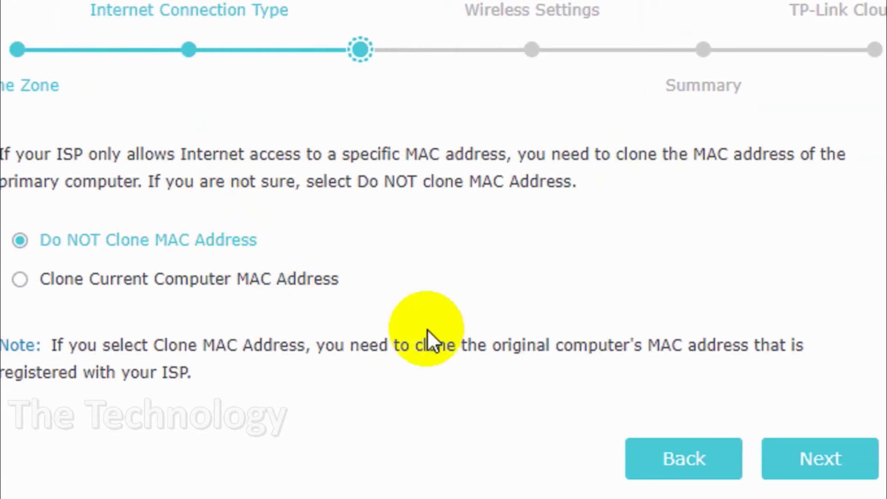
# - On Wireless Settings, rename the SSID to Office WiFi and enter a new Wi-Fi password
pyautogui.click(799, 462)
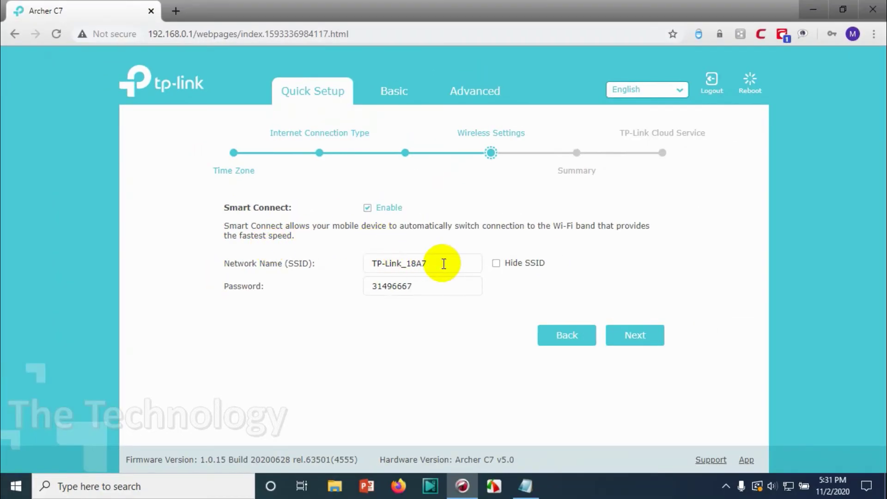
pyautogui.moveTo(443, 263); pyautogui.dragTo(135, 232)
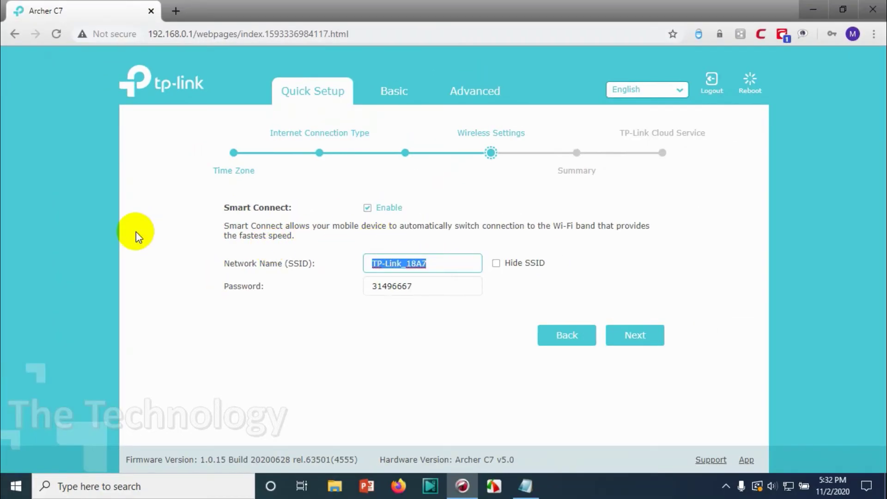
pyautogui.write('TP Test')
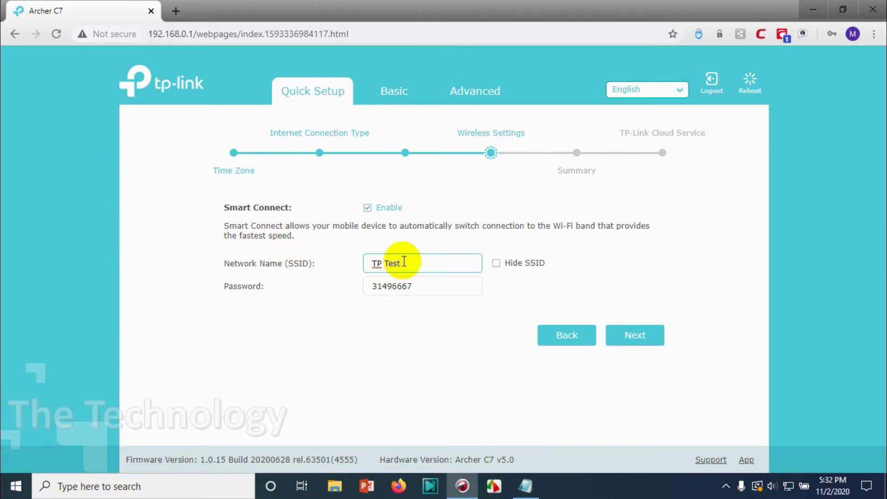
pyautogui.moveTo(413, 263); pyautogui.dragTo(62, 257)
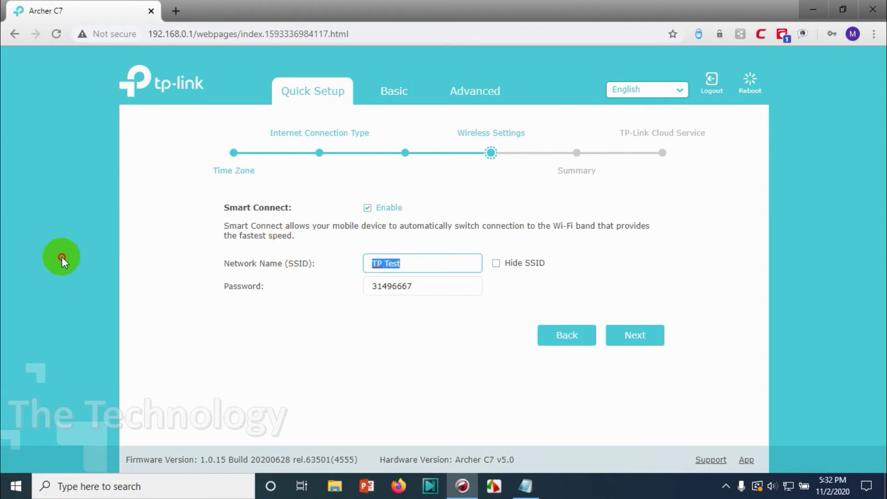
pyautogui.write('Office WiFi')
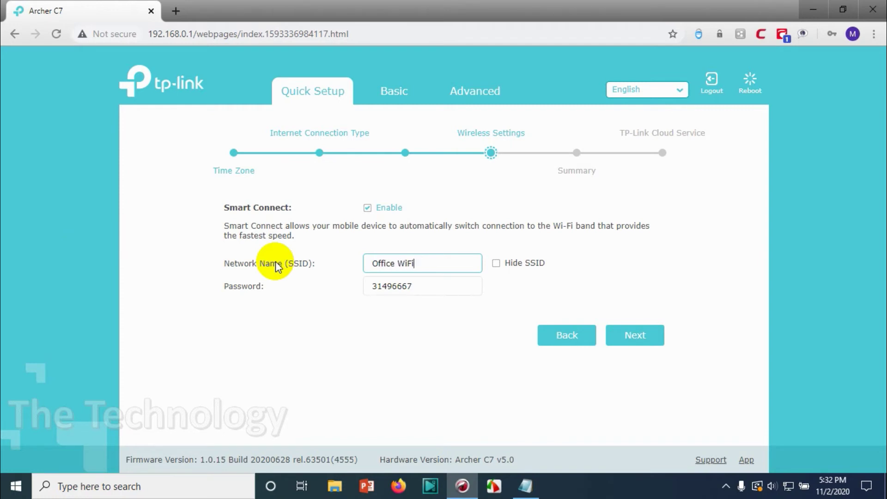
pyautogui.doubleClick(415, 289)
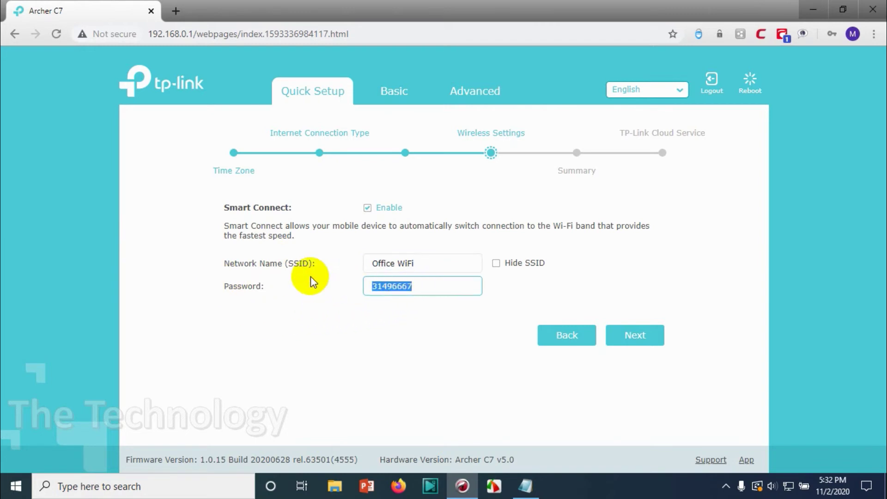
pyautogui.write('password')
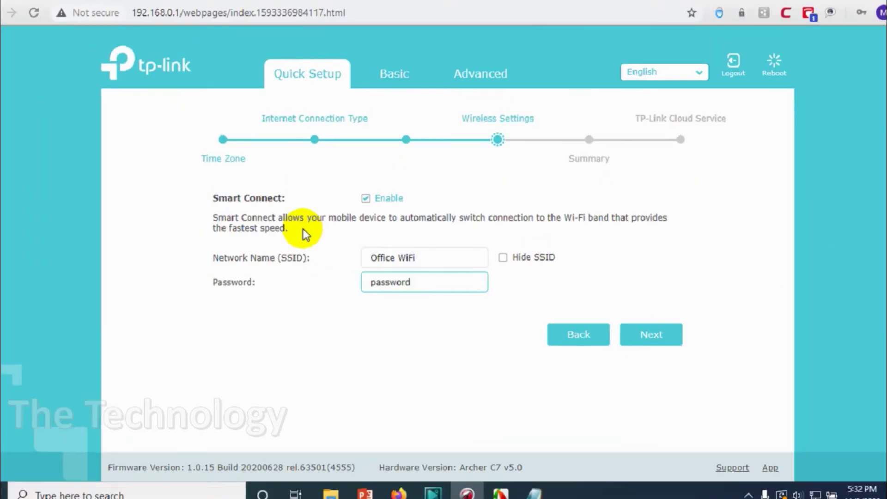
# - Continue to the Summary, save the Quick Setup configuration, and skip the TP-Link ID login
pyautogui.click(655, 338)
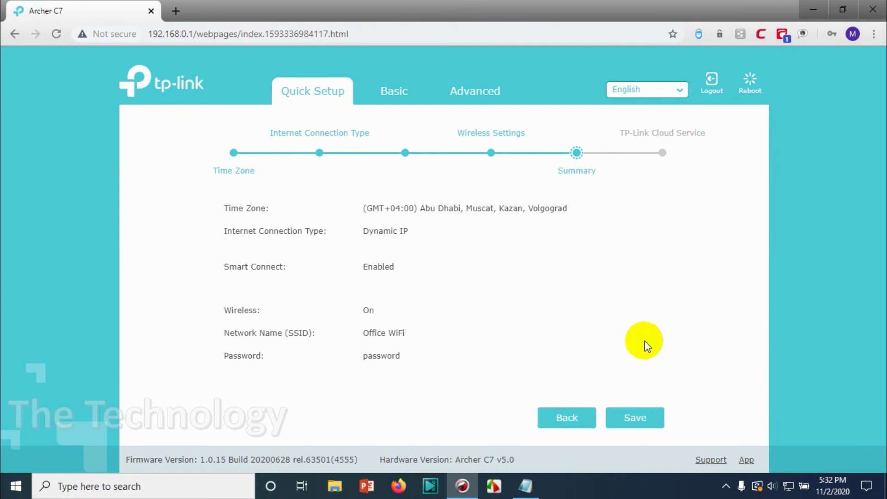
pyautogui.click(631, 413)
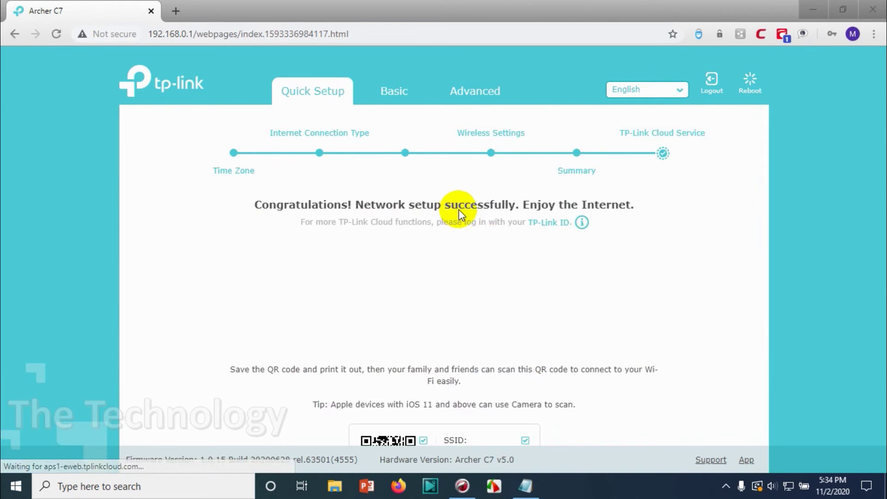
pyautogui.scroll(-3, 508, 323)
pyautogui.scroll(1, 517, 270)
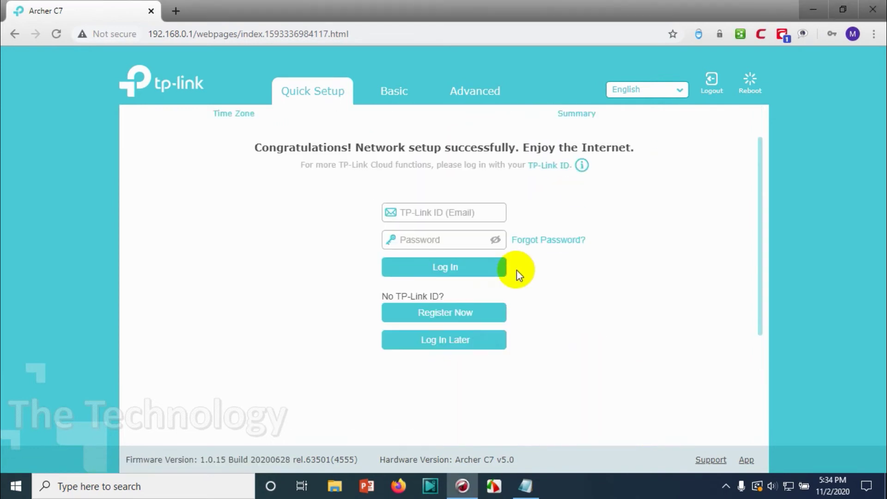
pyautogui.click(460, 211)
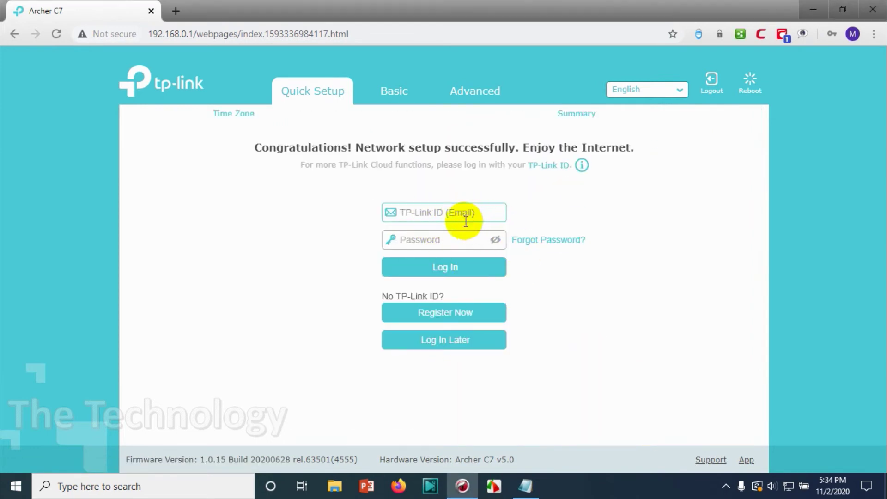
pyautogui.click(559, 205)
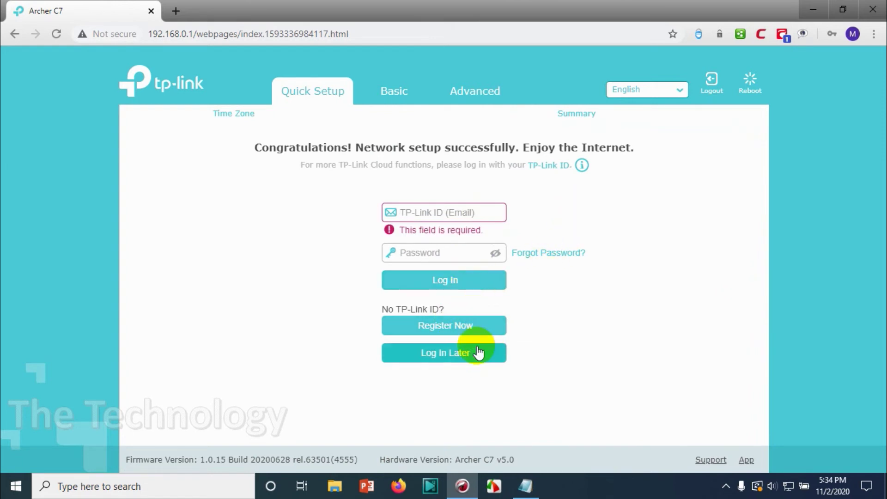
# - Check the Basic Network Map shows Internet Connected via Dynamic IP at 172.16.1.118
pyautogui.click(394, 100)
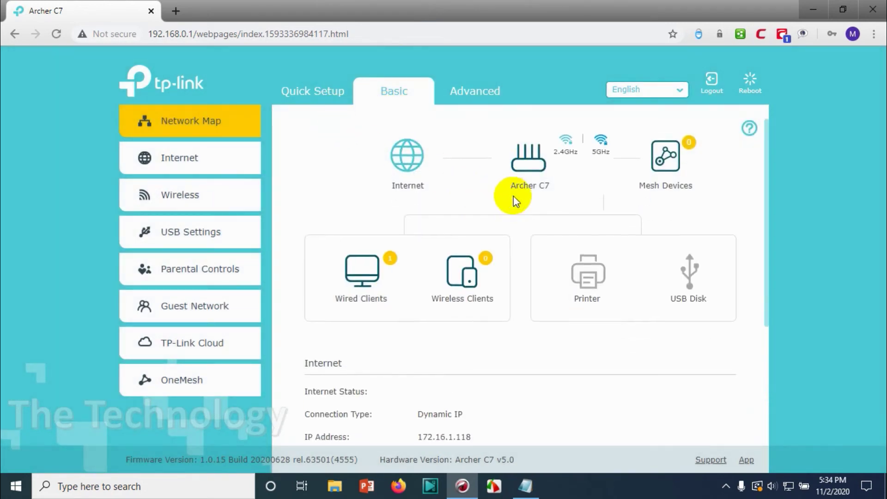
pyautogui.scroll(-1, 481, 287)
pyautogui.scroll(-2, 478, 406)
pyautogui.scroll(1, 490, 356)
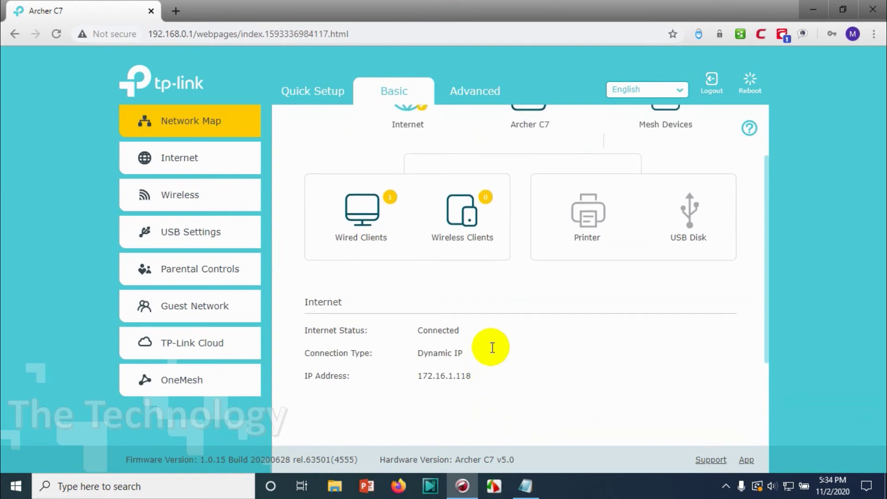
# - Open the tray network list and the Run box to reach Windows Network Connections
pyautogui.click(792, 489)
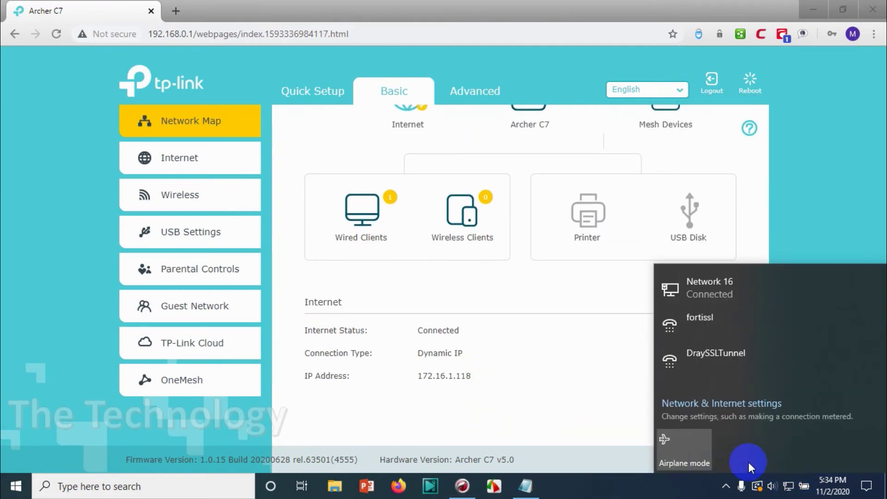
pyautogui.press('super+r')
pyautogui.click(345, 341)
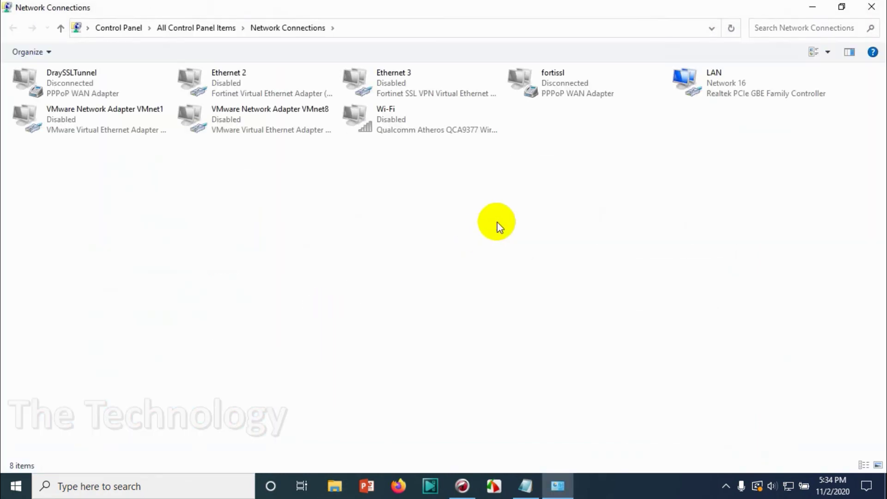
# - Enable the disabled Wi-Fi adapter and close the Network Connections window
pyautogui.click(390, 115)
pyautogui.rightClick(390, 113)
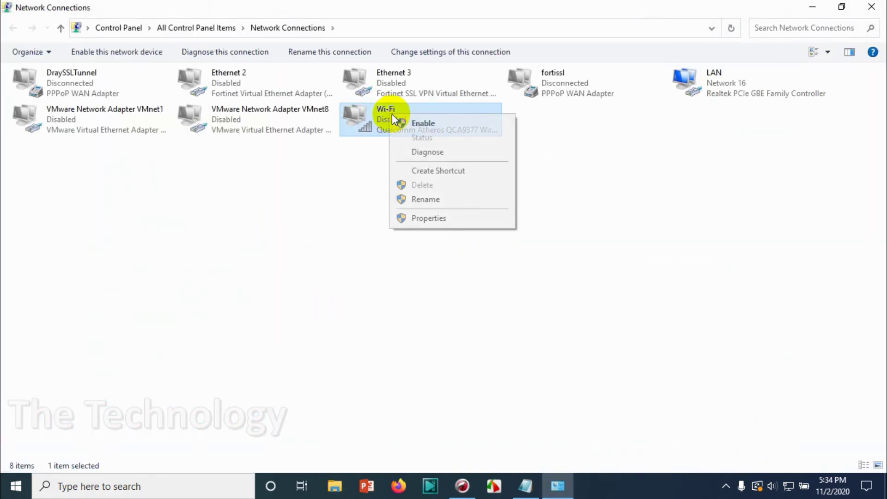
pyautogui.click(409, 123)
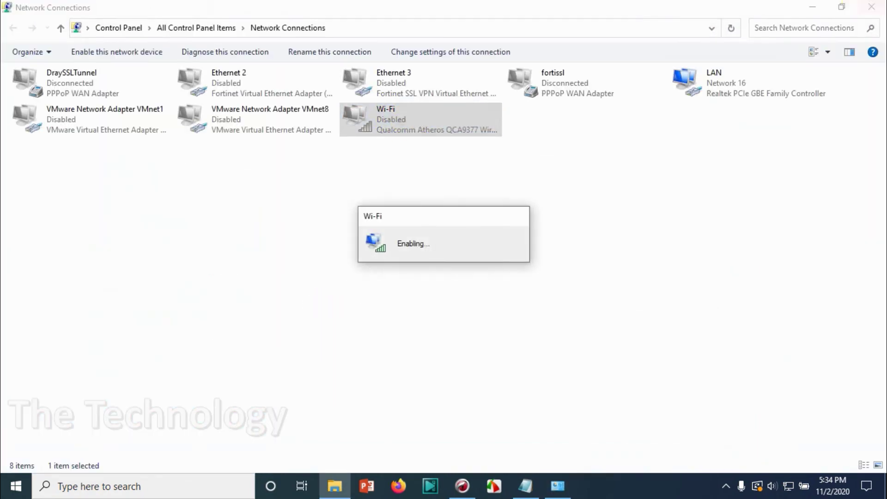
pyautogui.click(878, 4)
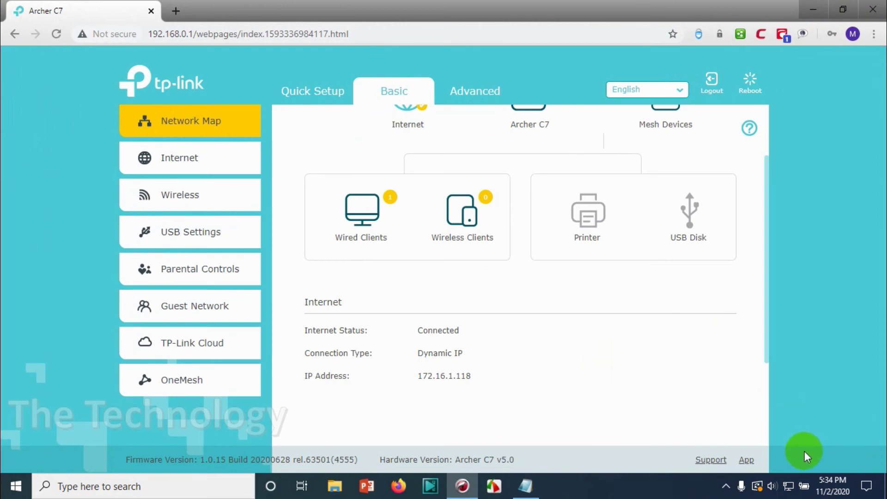
# - Connect the laptop to the Office WiFi network by entering its network security key
pyautogui.click(794, 493)
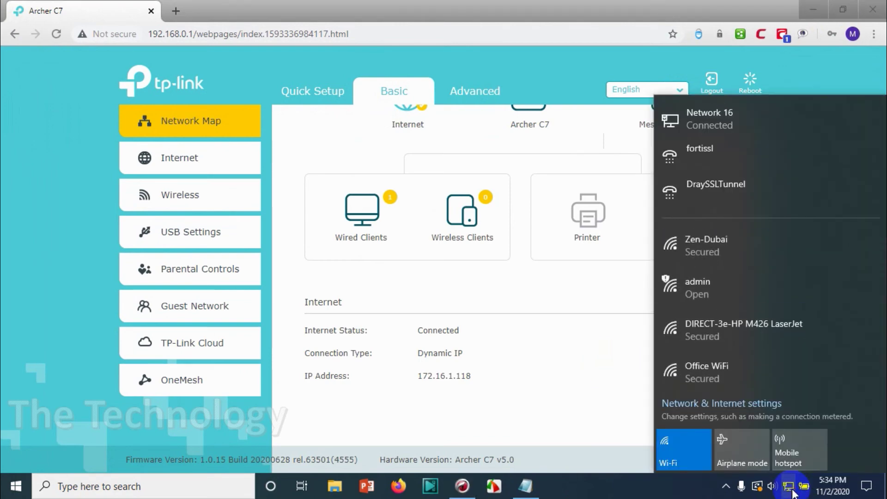
pyautogui.click(717, 365)
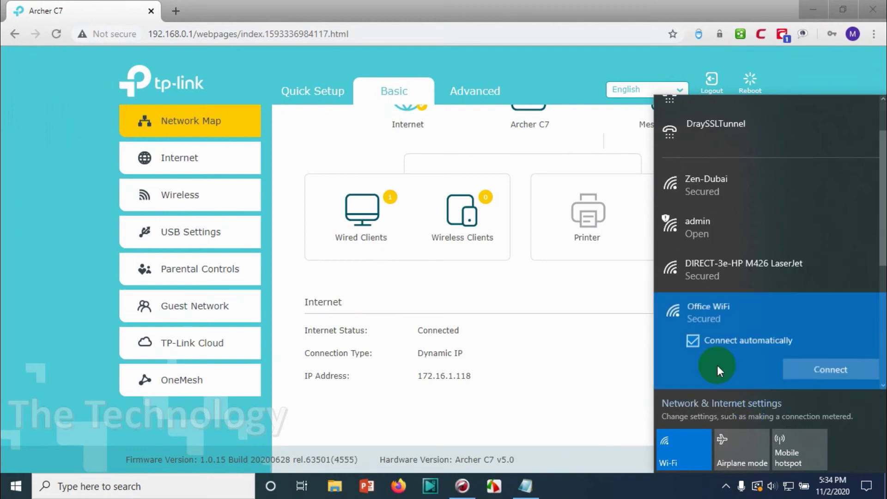
pyautogui.click(829, 374)
pyautogui.write('aaaaaaaaa')
pyautogui.press('Return')
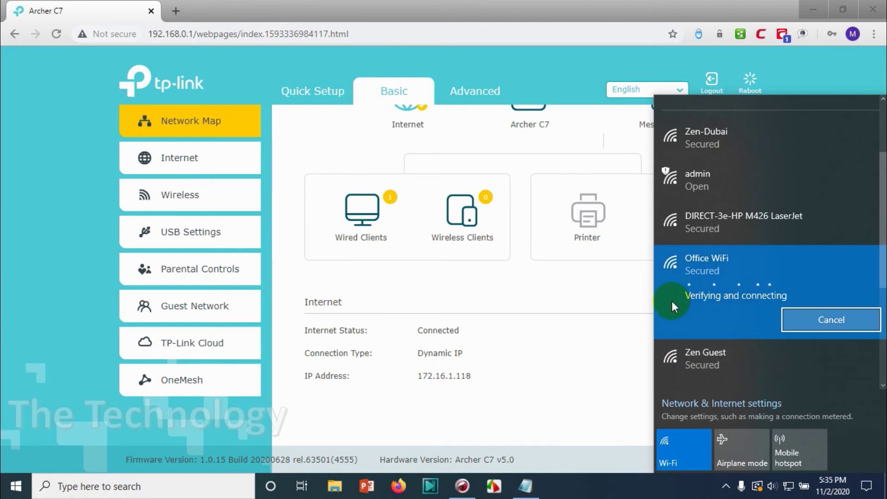
# - Check the client tables (one wired, no wireless), confirm the laptop's Wi-Fi connection, then reload Basic
pyautogui.click(531, 304)
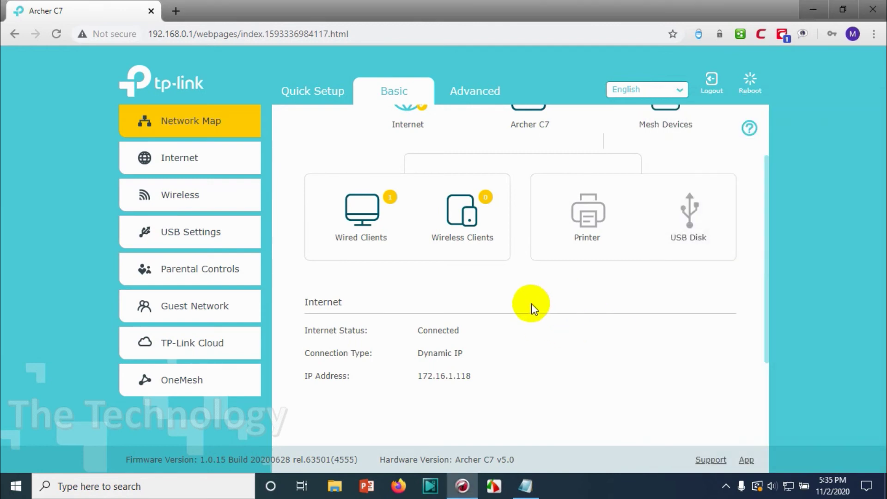
pyautogui.click(359, 221)
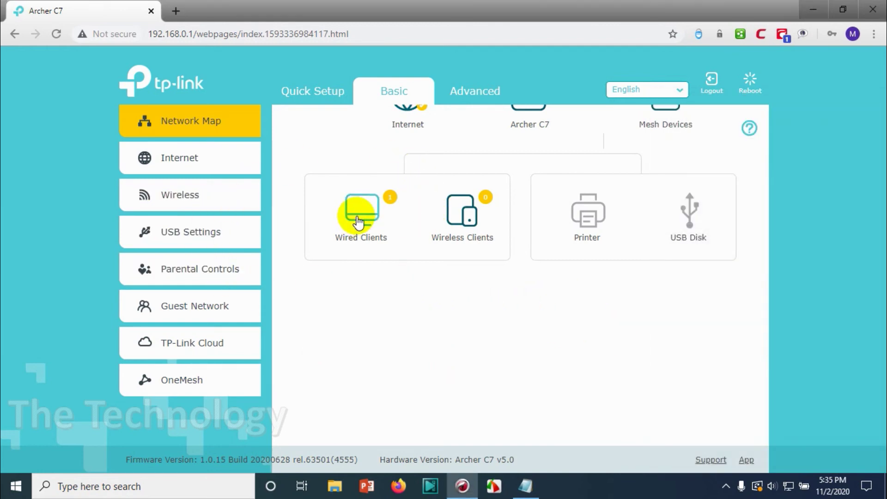
pyautogui.click(464, 240)
pyautogui.scroll(-1, 442, 319)
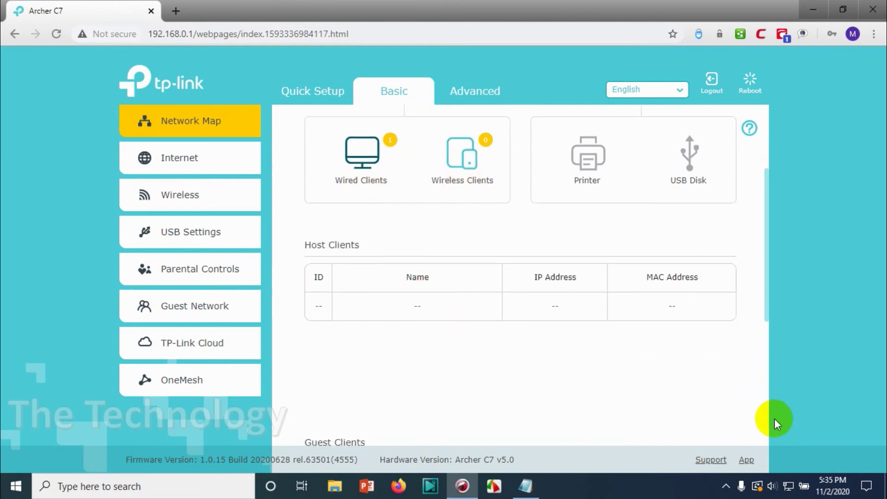
pyautogui.click(789, 486)
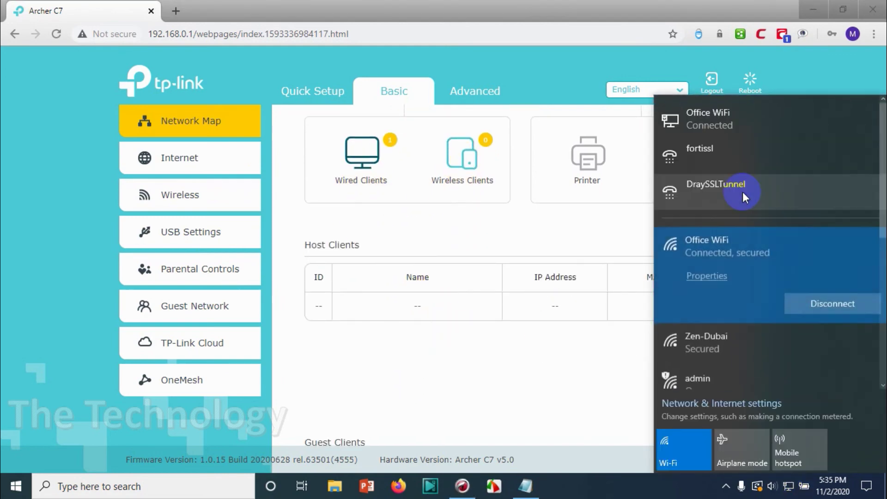
pyautogui.click(370, 95)
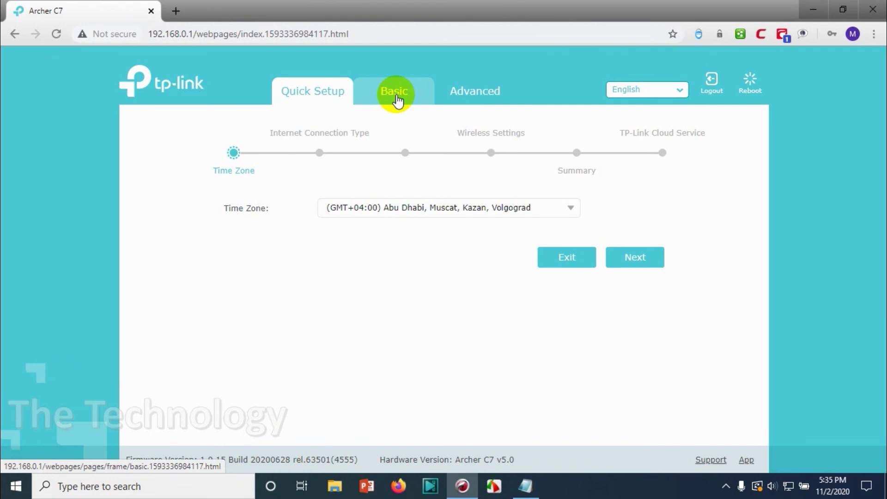
# - Refresh the Network Map and highlight the new wireless client's IP 192.168.0.169 under Host Clients
pyautogui.click(397, 97)
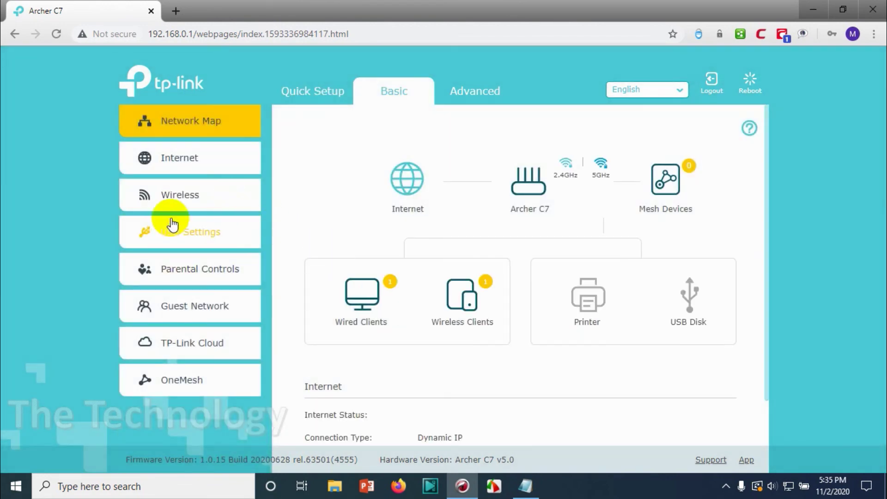
pyautogui.click(210, 198)
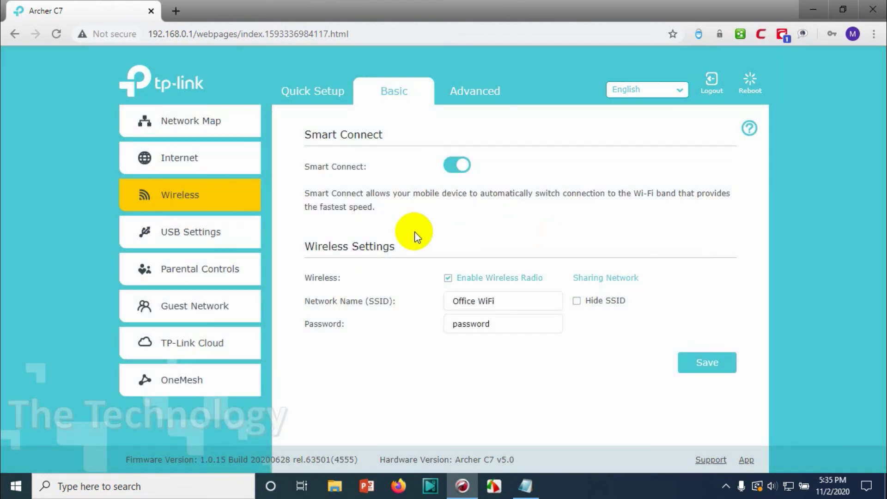
pyautogui.click(200, 124)
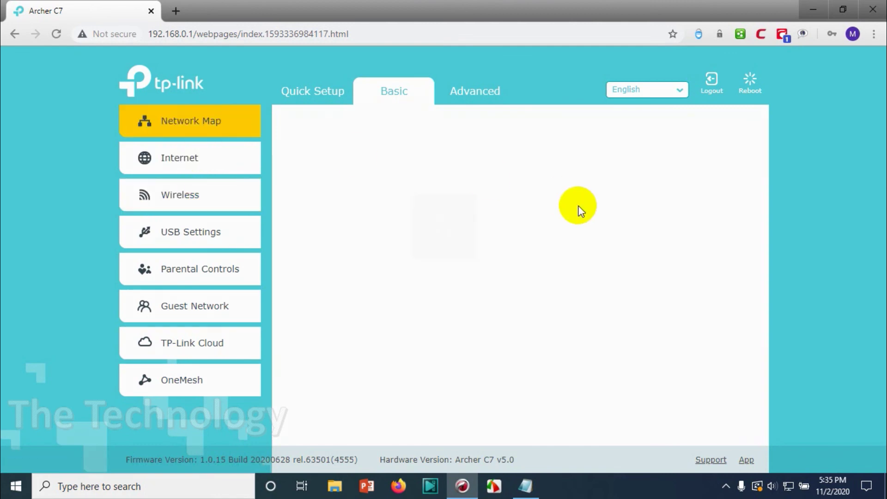
pyautogui.scroll(-1, 518, 252)
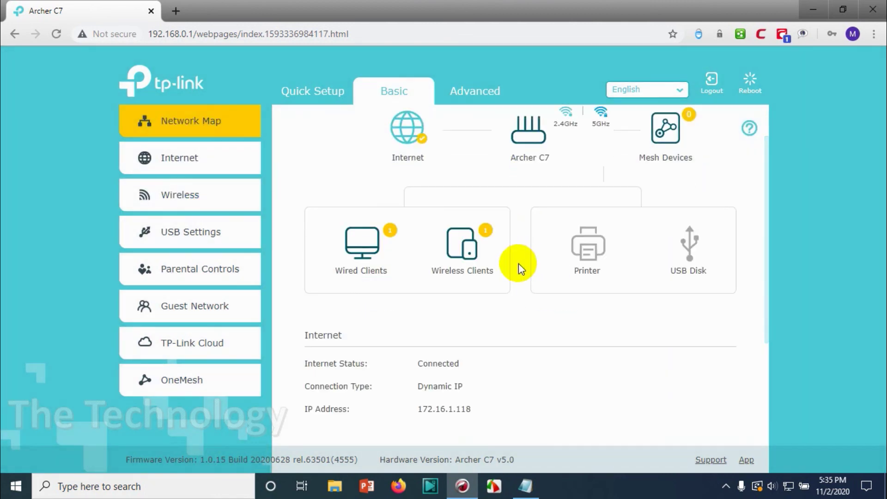
pyautogui.click(467, 243)
pyautogui.scroll(-1, 539, 356)
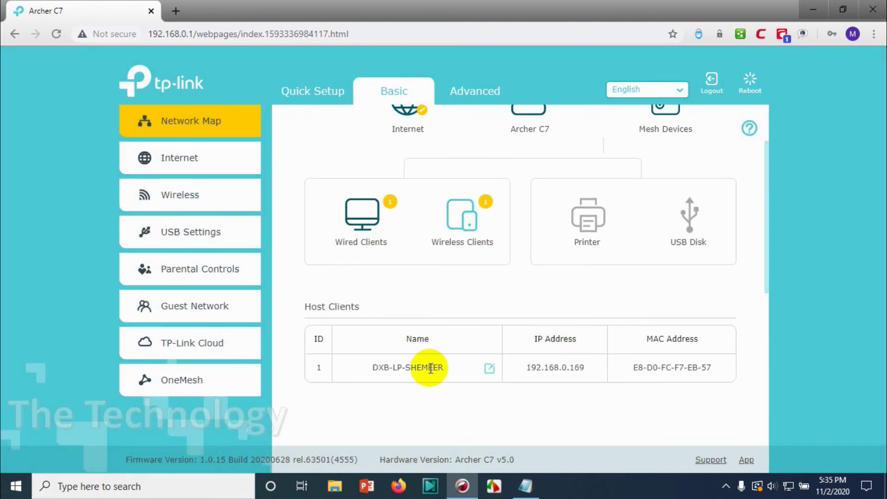
pyautogui.moveTo(584, 368); pyautogui.dragTo(519, 363)
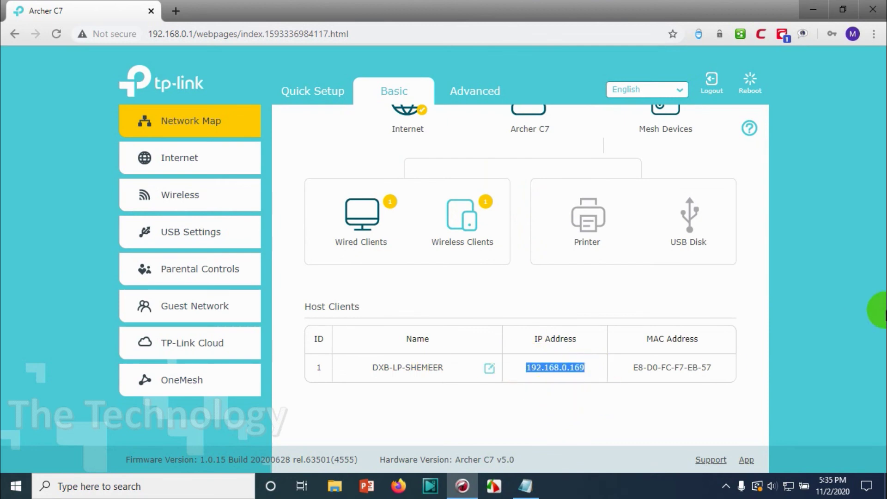